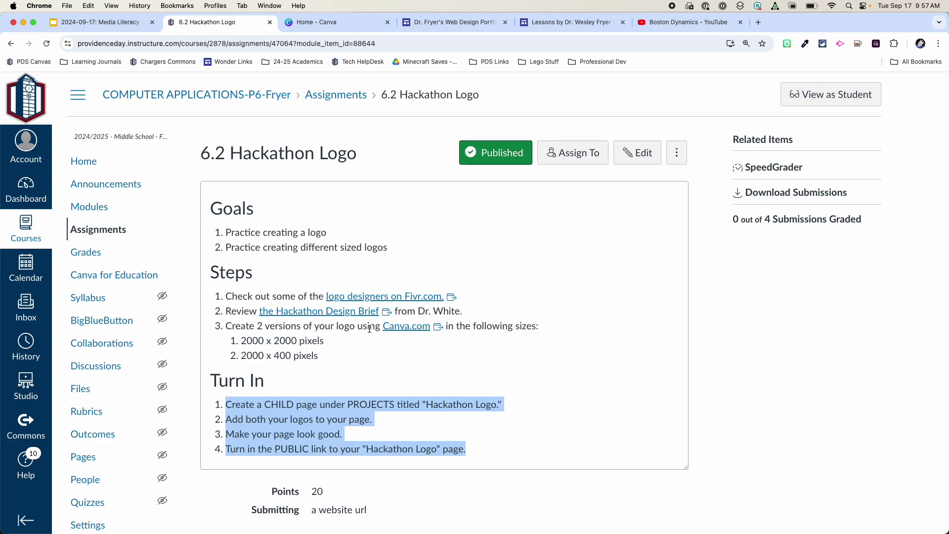
# Open the Fall 2024 web design portfolio in Google Sites for editing
pyautogui.moveTo(239, 403); pyautogui.dragTo(501, 409)
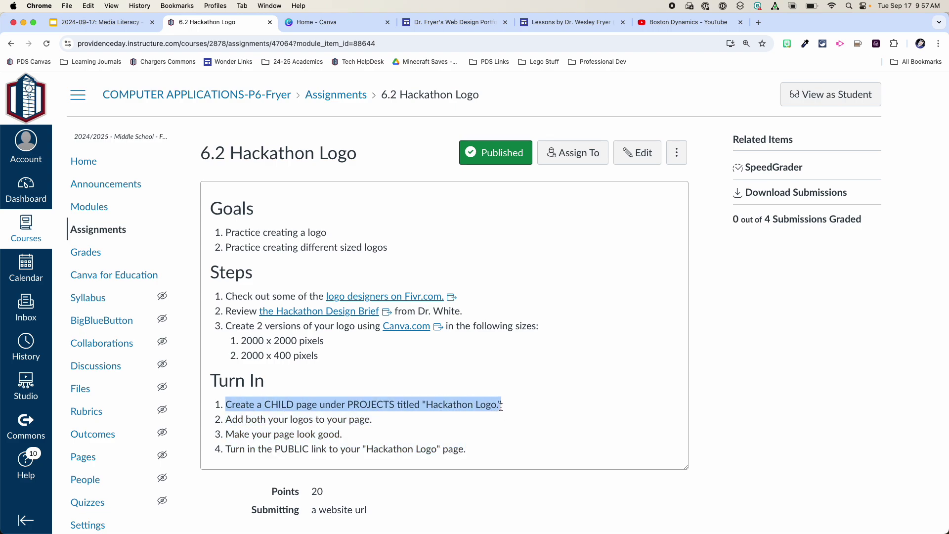
pyautogui.click(759, 23)
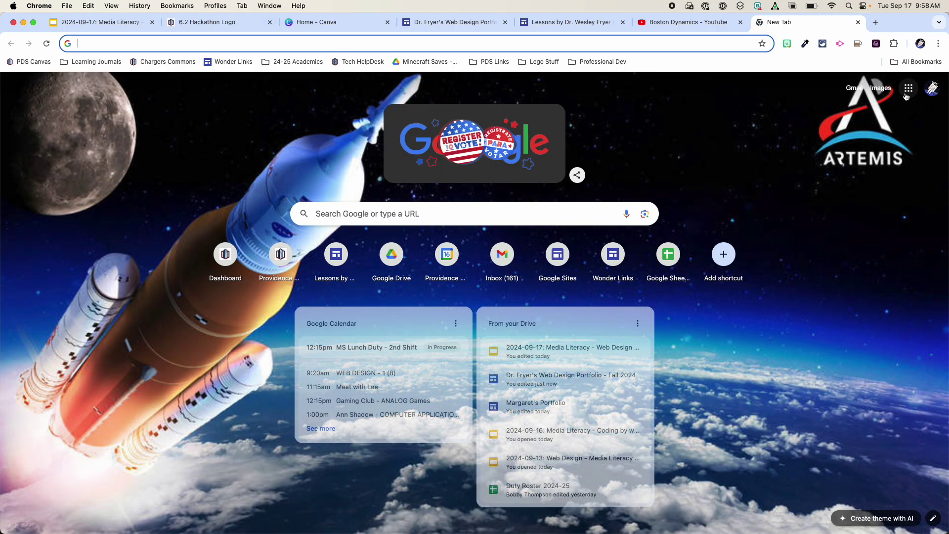
pyautogui.click(908, 88)
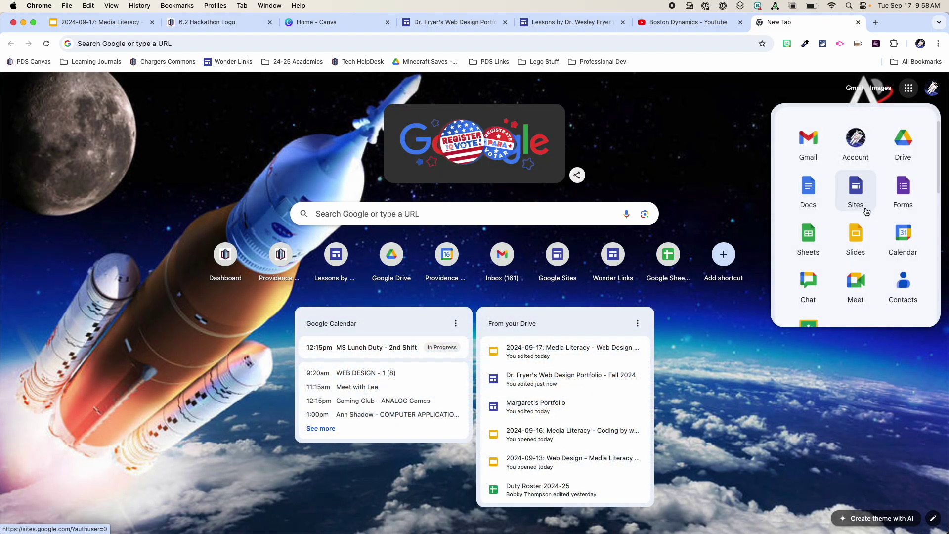
pyautogui.click(856, 191)
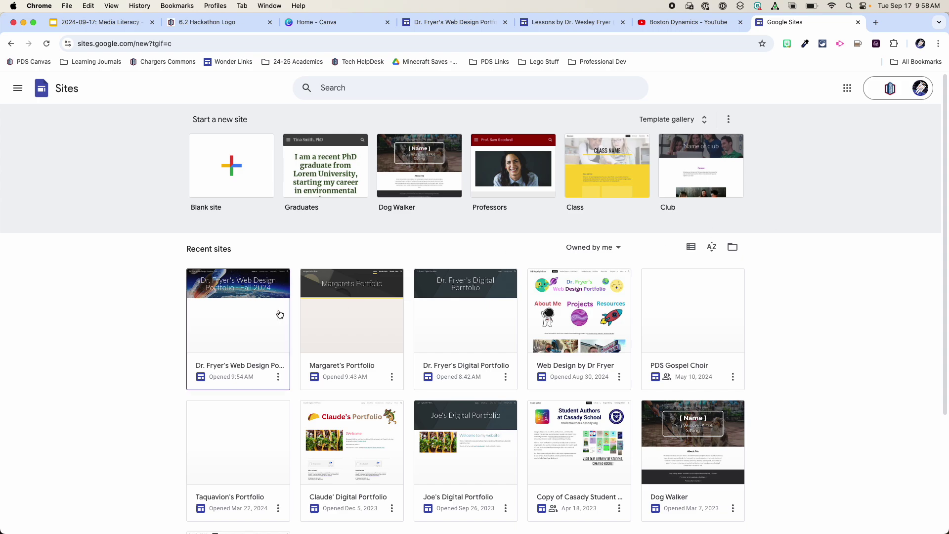
pyautogui.click(241, 314)
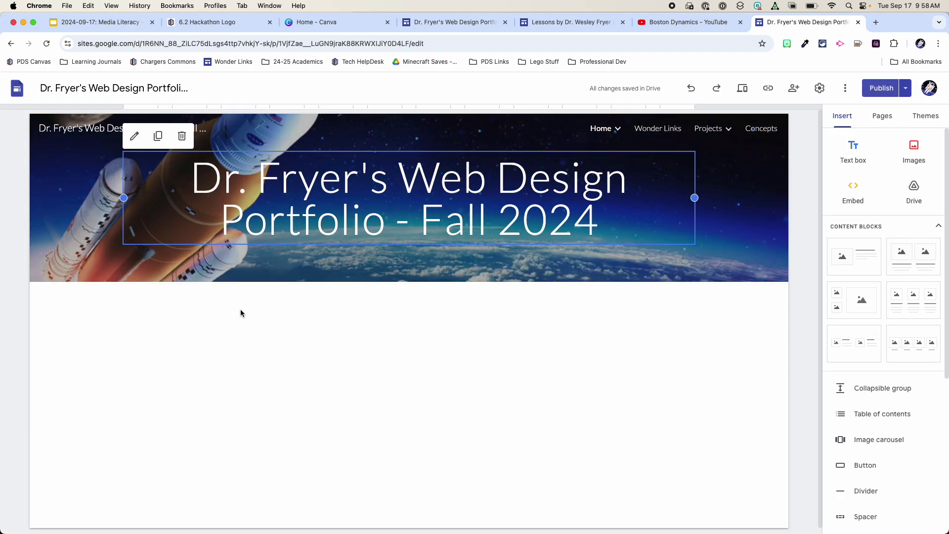
# Add a subpage named "Hackathon Logo" under the portfolio's Projects page
pyautogui.click(708, 128)
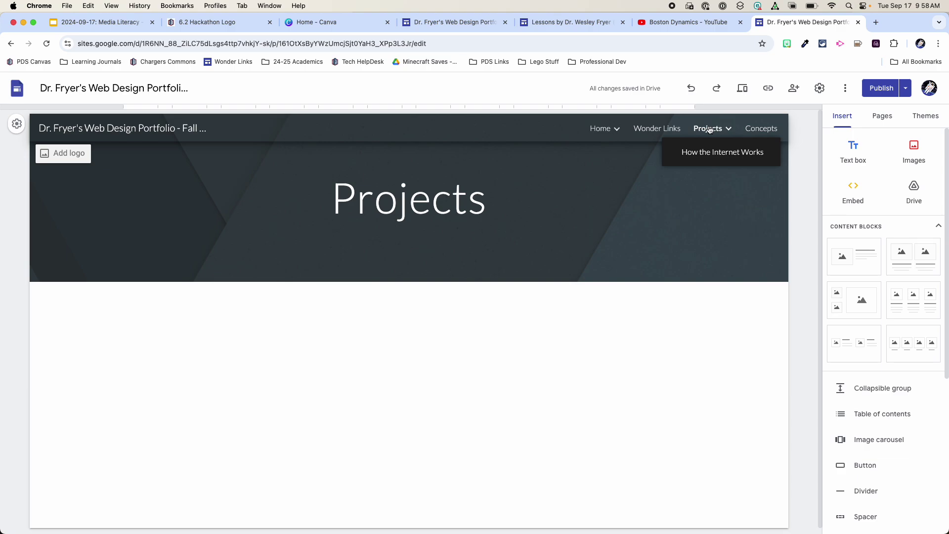
pyautogui.click(883, 116)
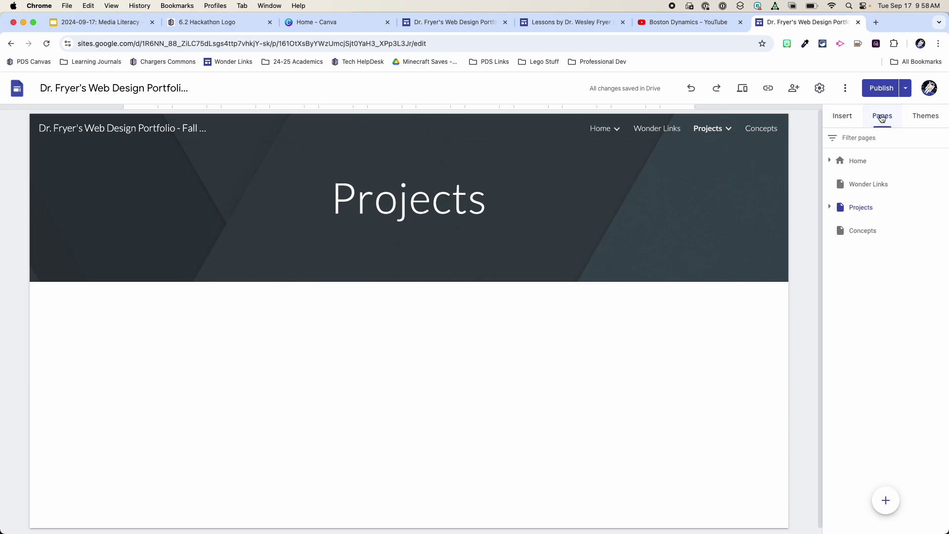
pyautogui.moveTo(888, 505)
pyautogui.click(943, 210)
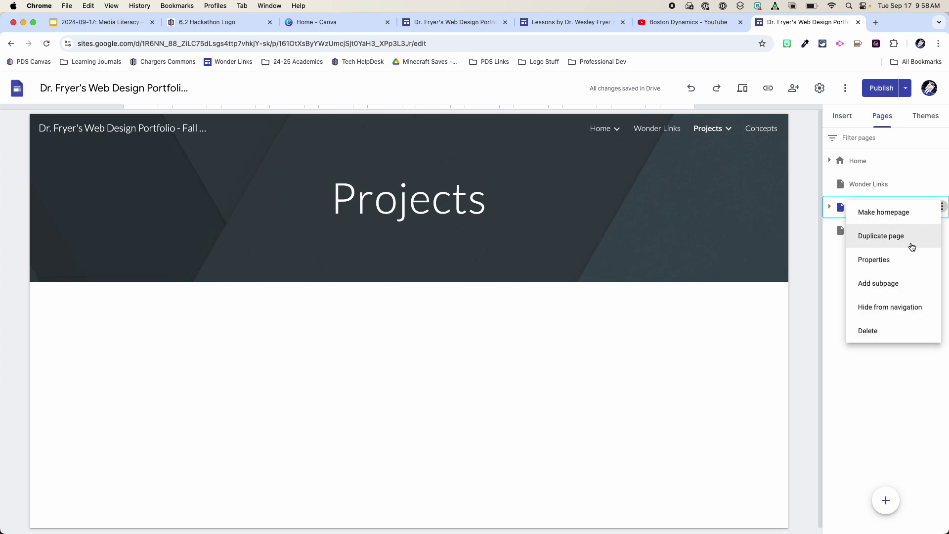
pyautogui.click(896, 283)
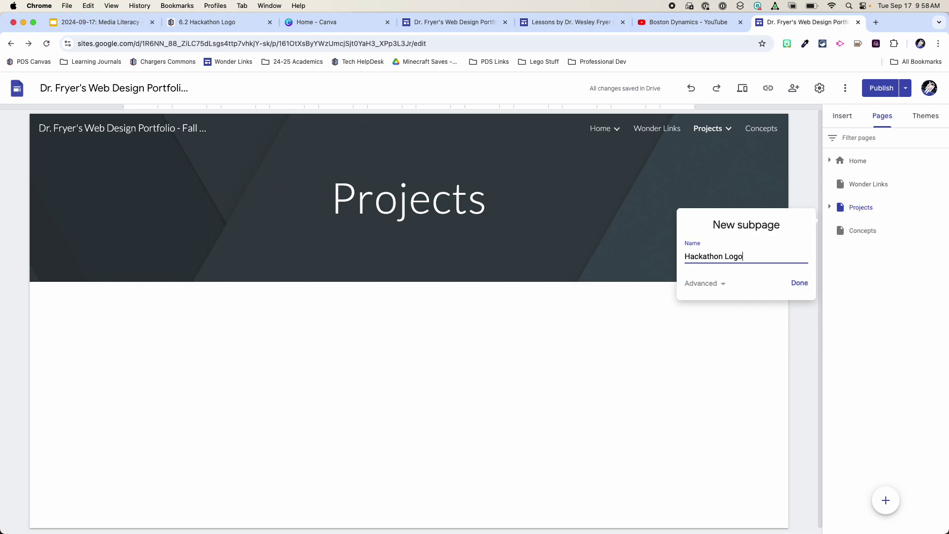
pyautogui.write('Hackathon Logo')
pyautogui.click(800, 283)
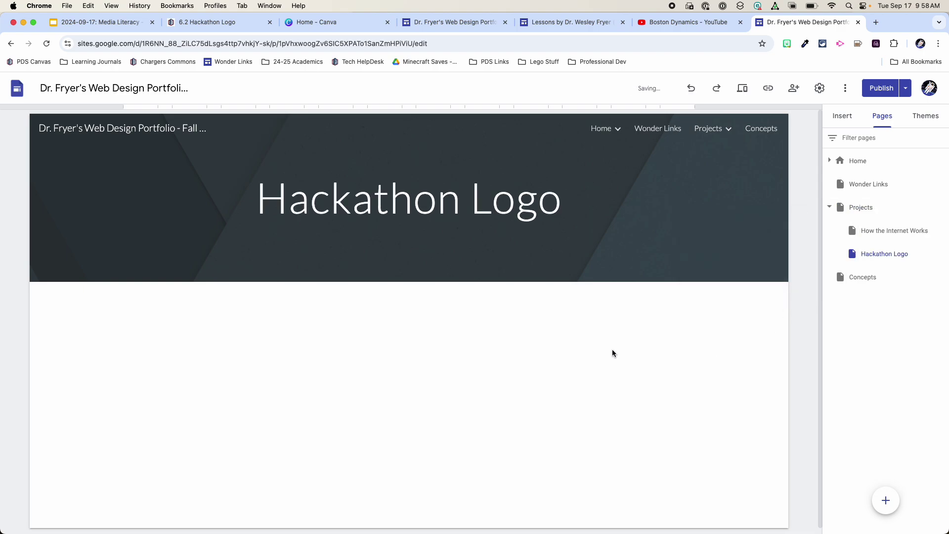
# Highlight the assignment's instruction to add both logos, and open the red Hackathon trophy design with the horse in Canva
pyautogui.click(214, 23)
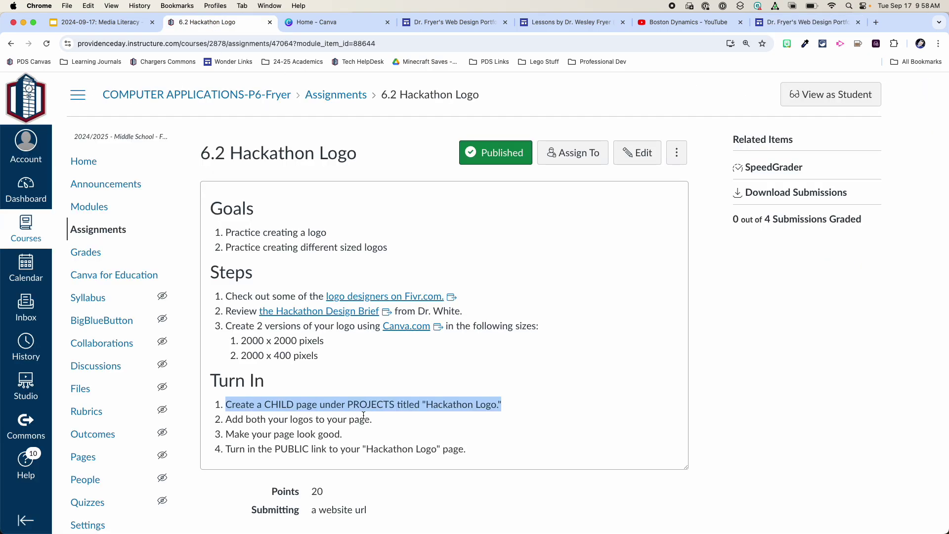
pyautogui.moveTo(372, 419); pyautogui.dragTo(221, 424)
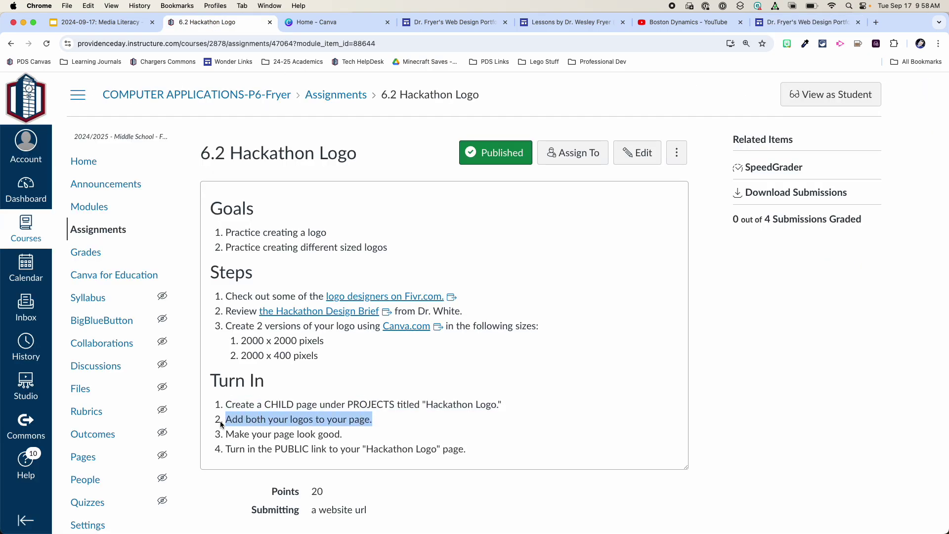
pyautogui.click(325, 23)
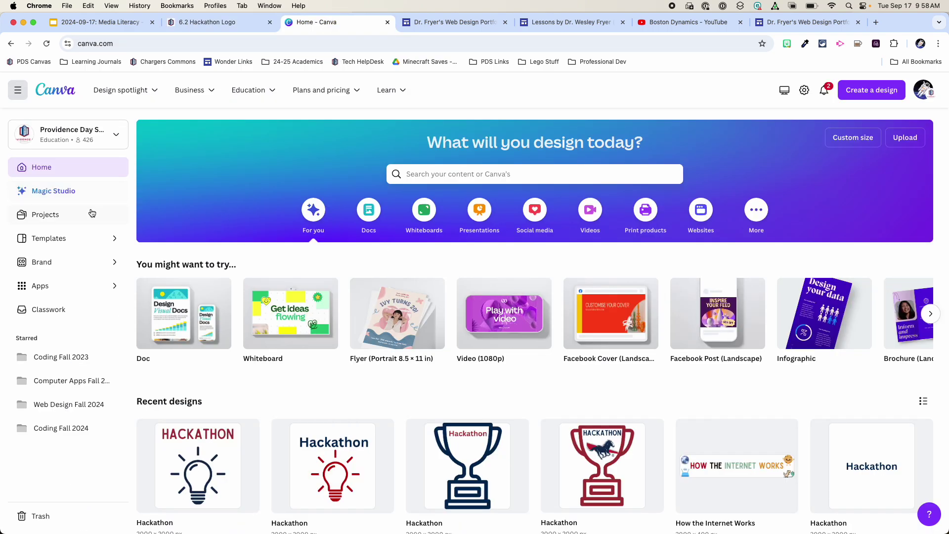
pyautogui.scroll(-3, 268, 463)
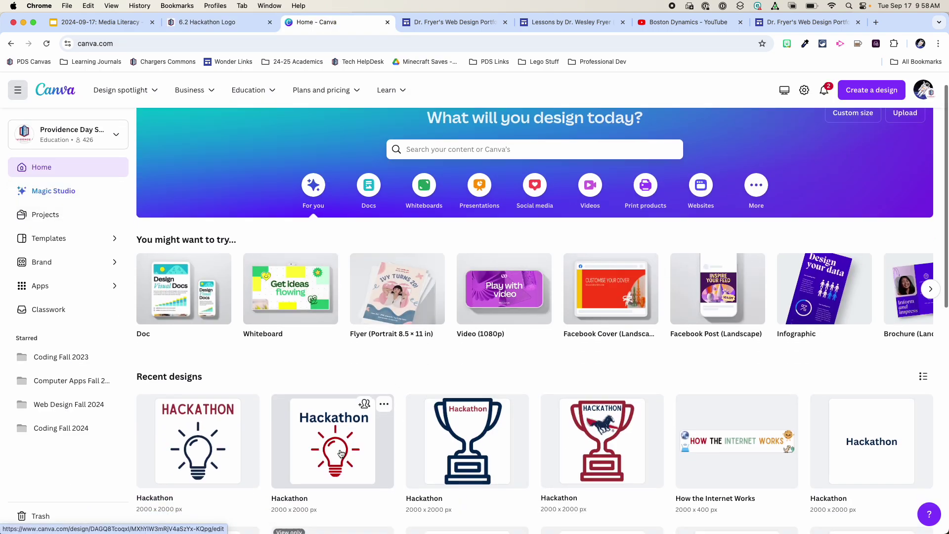
pyautogui.click(607, 396)
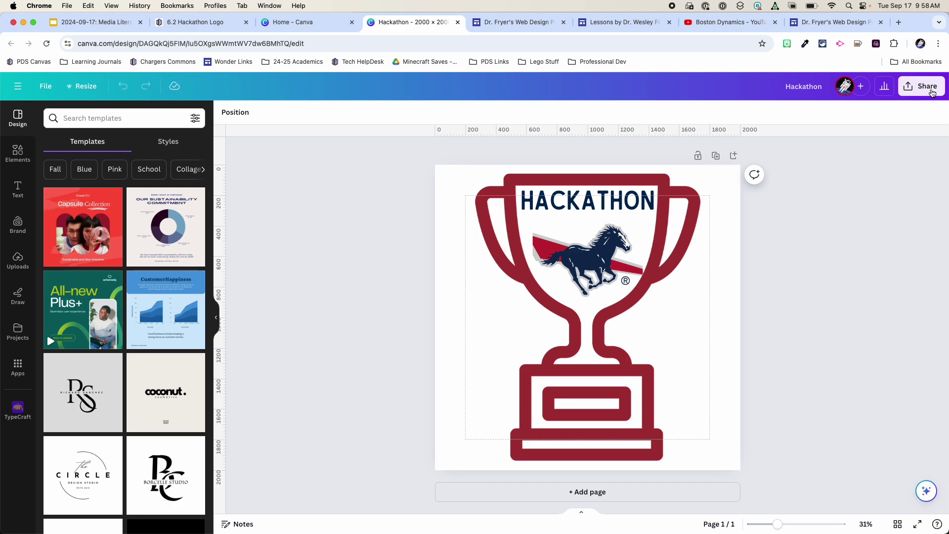
# Download the Hackathon trophy logo as a PNG at 2,000 × 2,000 px
pyautogui.click(917, 89)
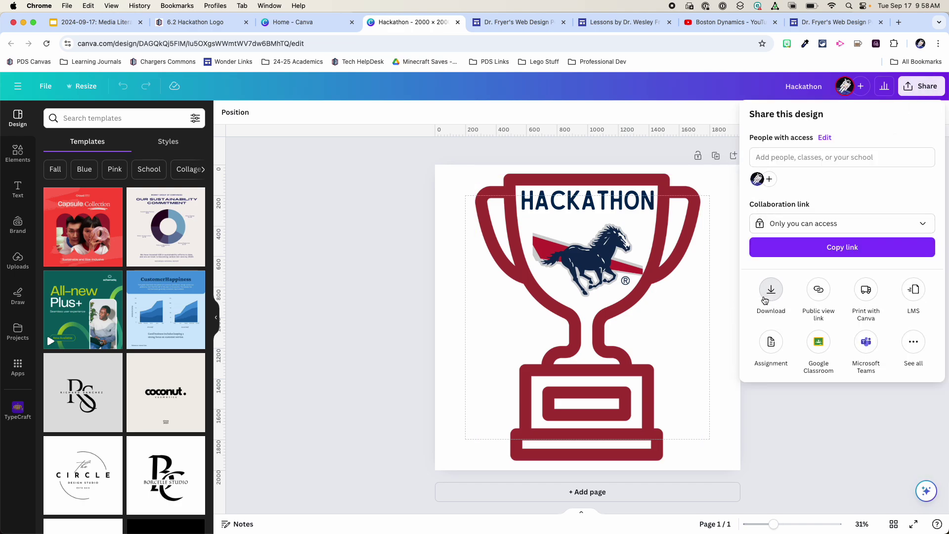
pyautogui.click(770, 297)
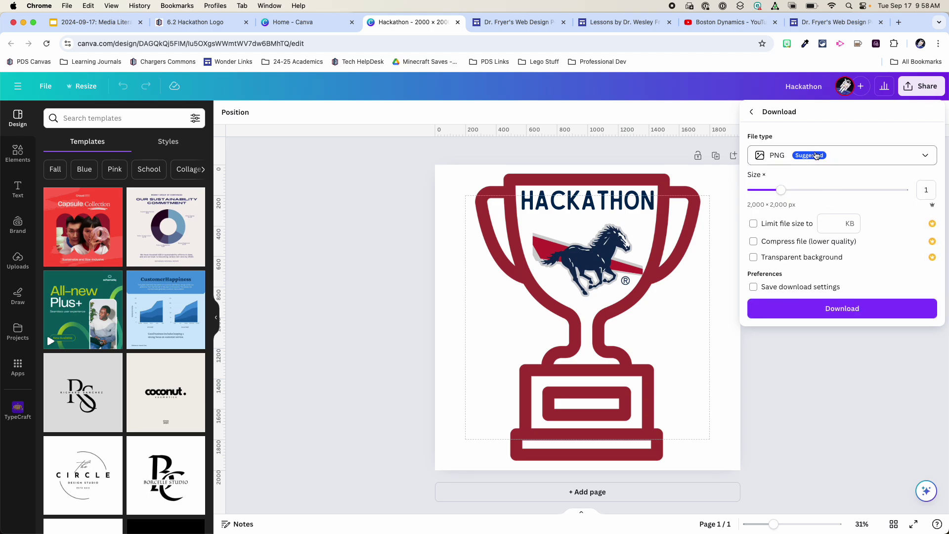
pyautogui.click(817, 156)
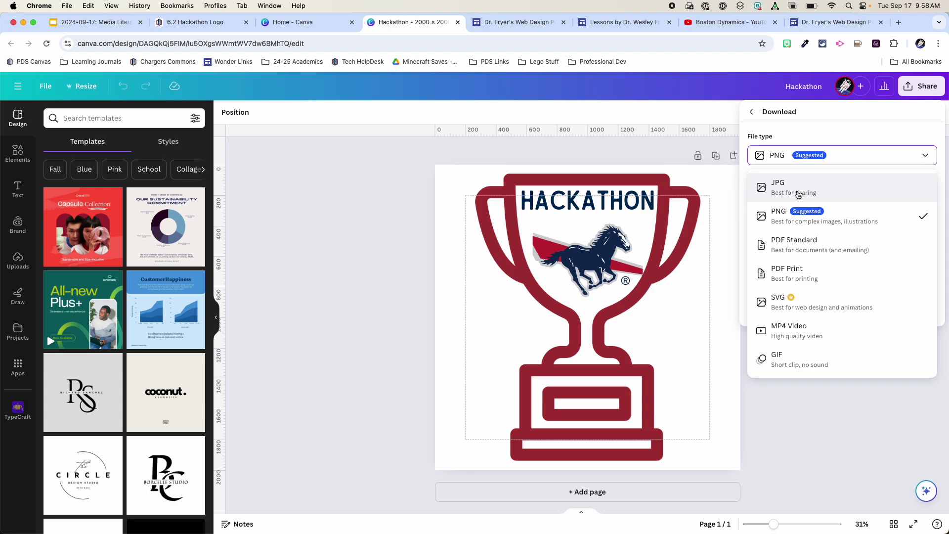
pyautogui.press('Escape')
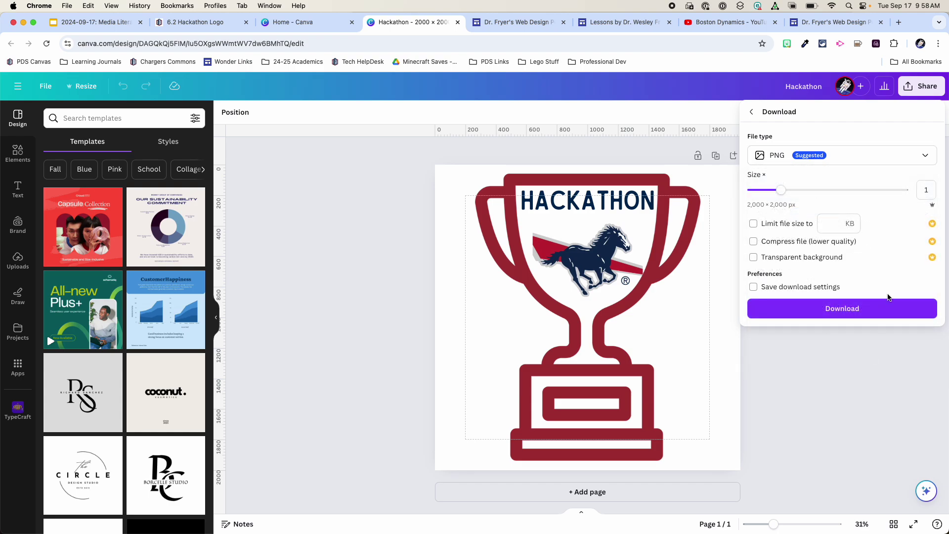
pyautogui.click(846, 309)
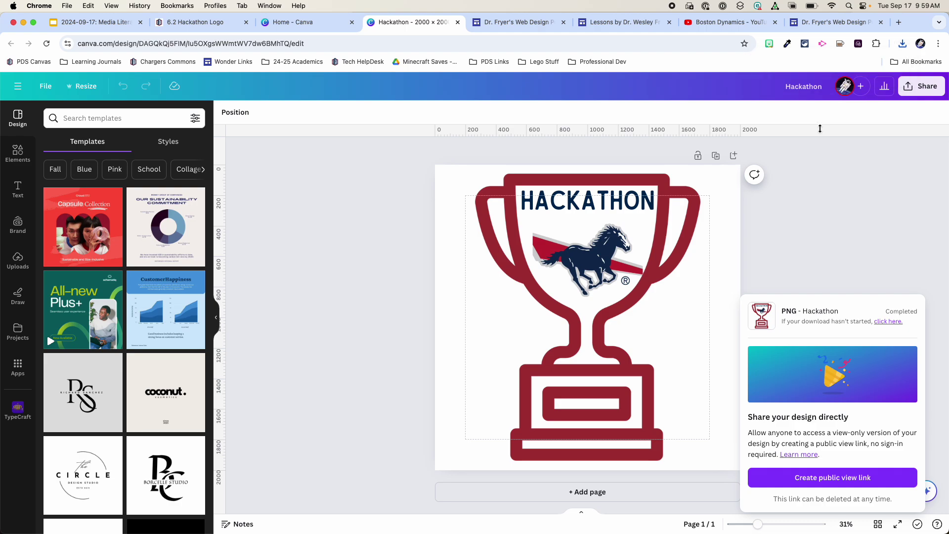
# Switch to the Google Sites editor and upload Hackathon.png from Downloads onto the Hackathon Logo page
pyautogui.click(804, 29)
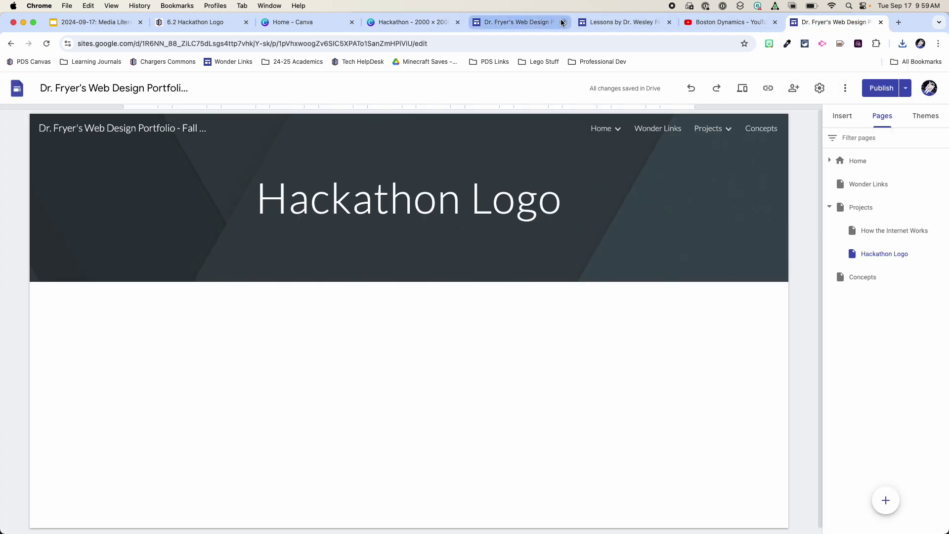
pyautogui.click(840, 116)
pyautogui.click(910, 152)
pyautogui.click(912, 184)
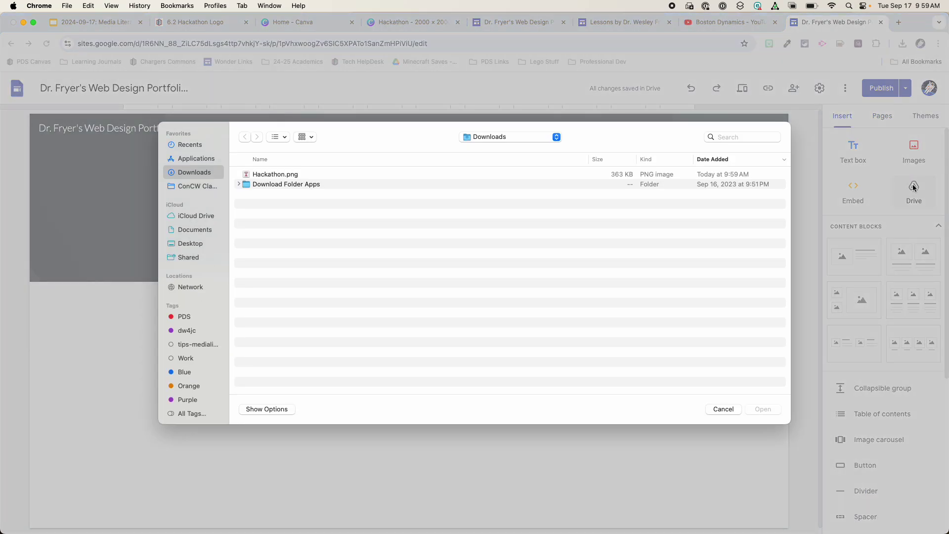
pyautogui.doubleClick(254, 174)
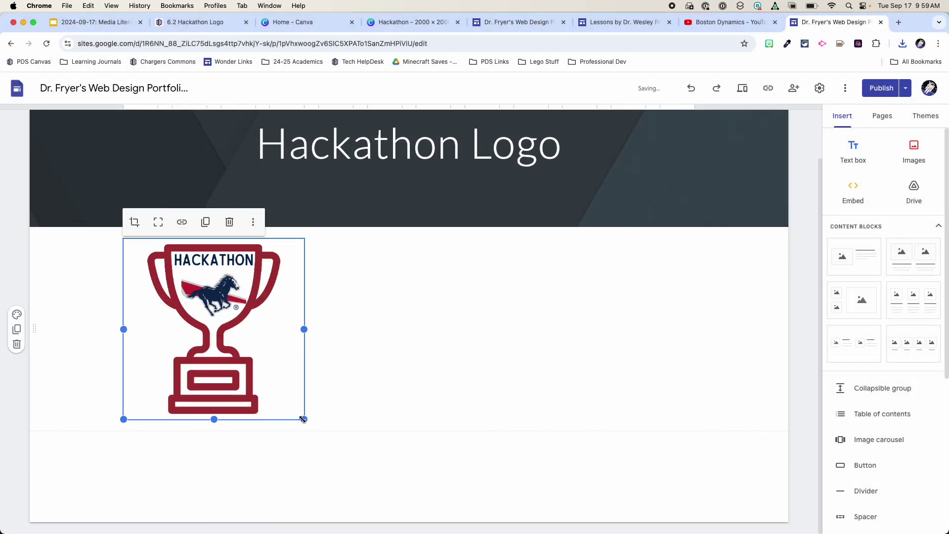
# Enlarge the trophy logo to about half the page width and uncrop it so the whole image is used
pyautogui.moveTo(303, 419); pyautogui.dragTo(475, 518)
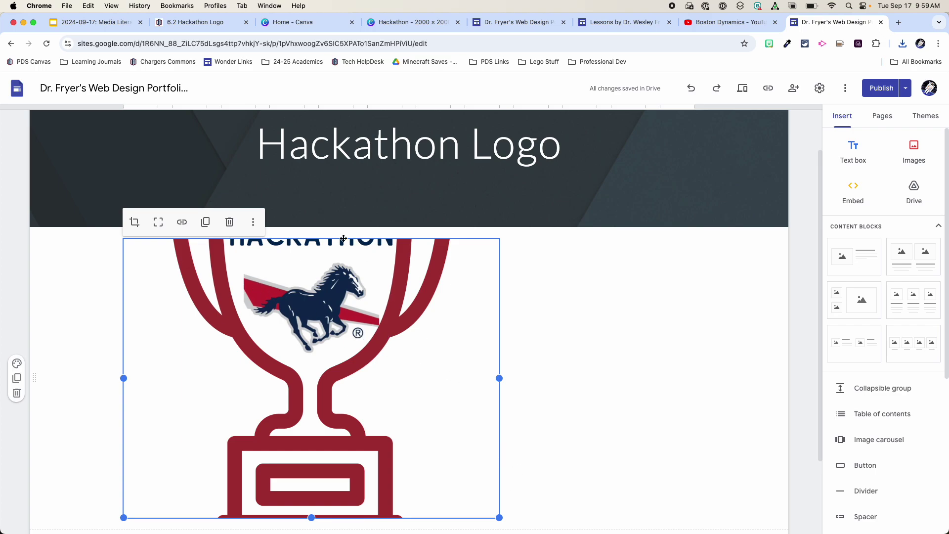
pyautogui.click(157, 223)
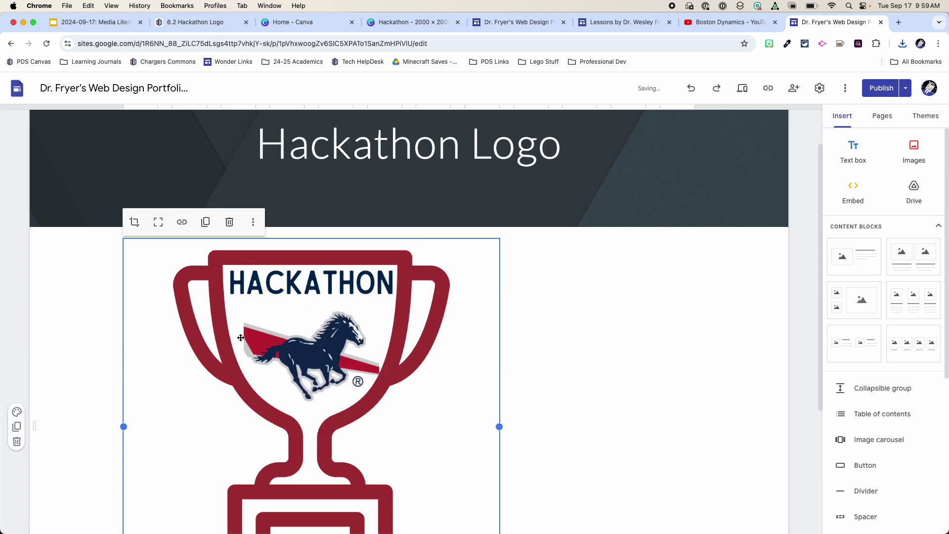
pyautogui.scroll(-3, 267, 351)
pyautogui.scroll(2, 292, 366)
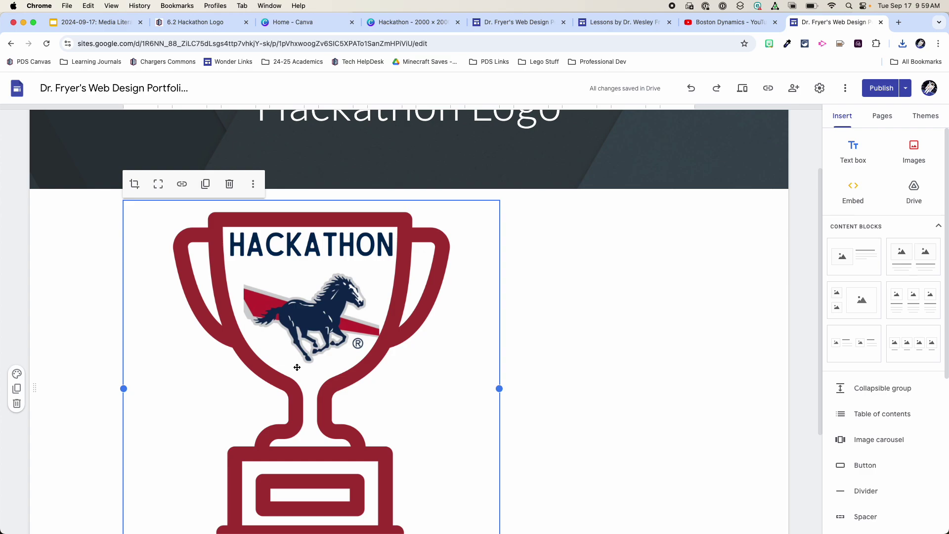
# Check the assignment's logo sizes and create a blank custom-size design of 2000 × 400 px in Canva
pyautogui.click(193, 27)
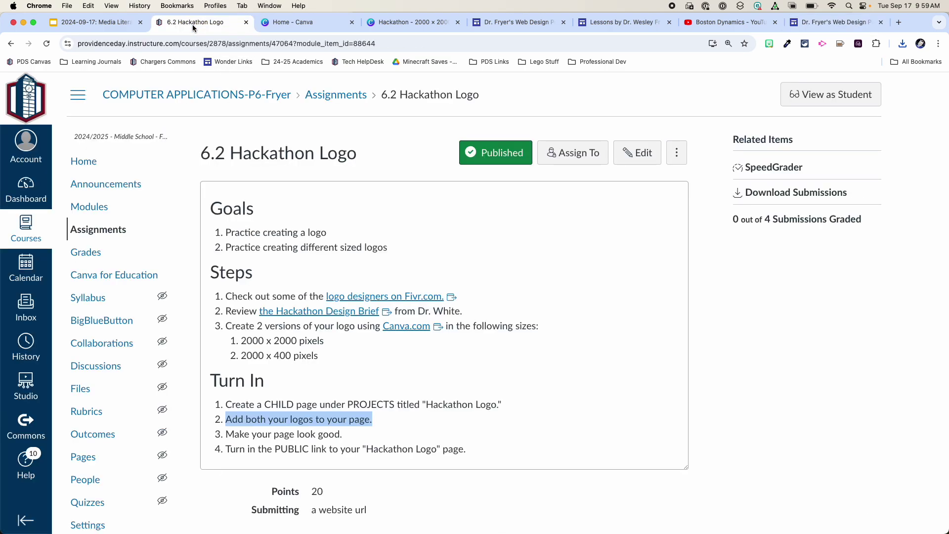
pyautogui.click(322, 27)
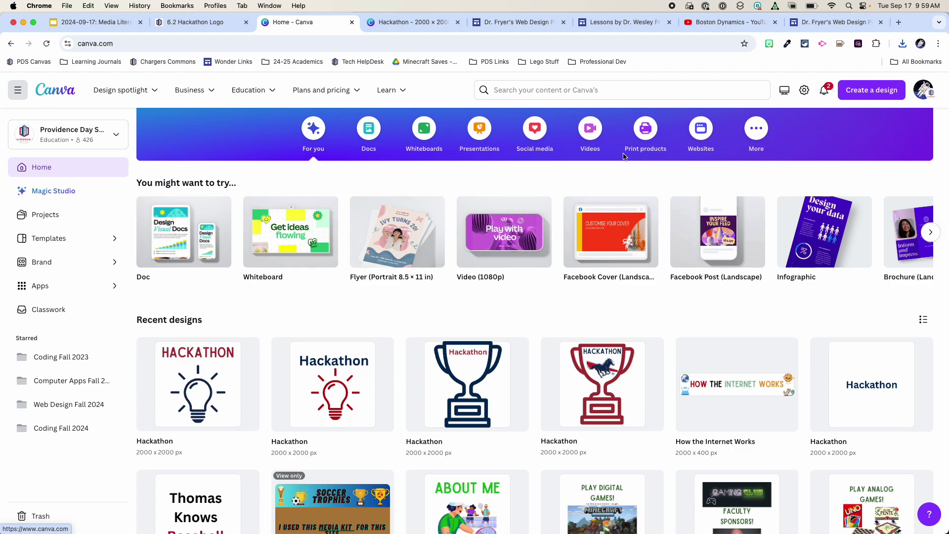
pyautogui.click(868, 90)
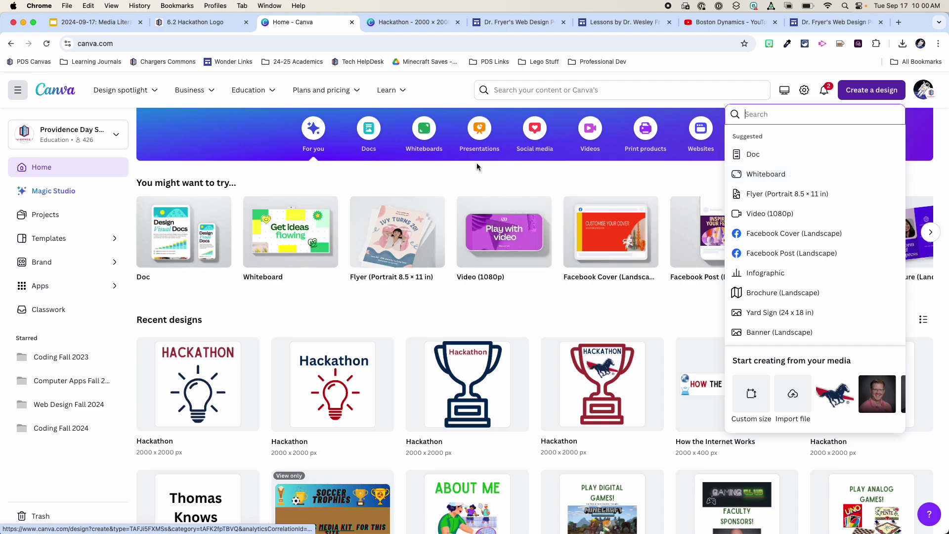
pyautogui.click(52, 89)
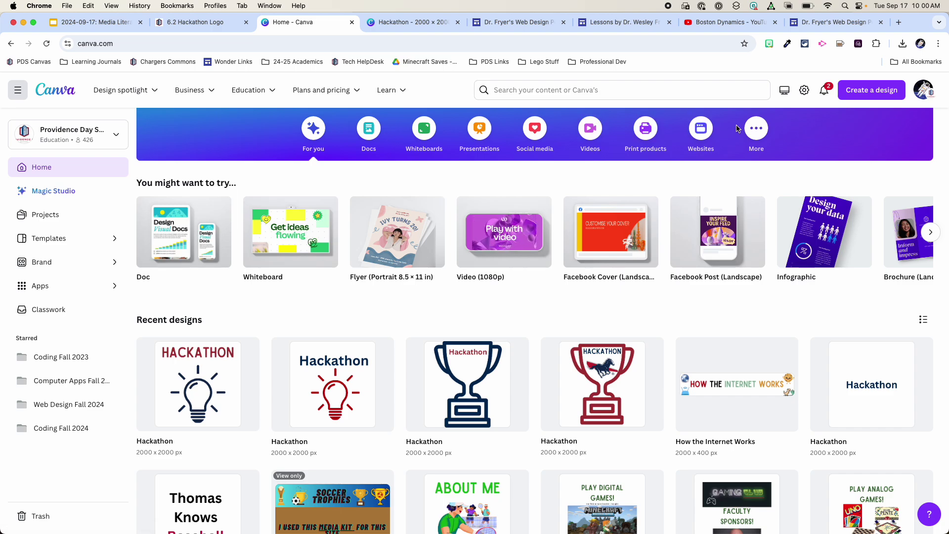
pyautogui.click(758, 130)
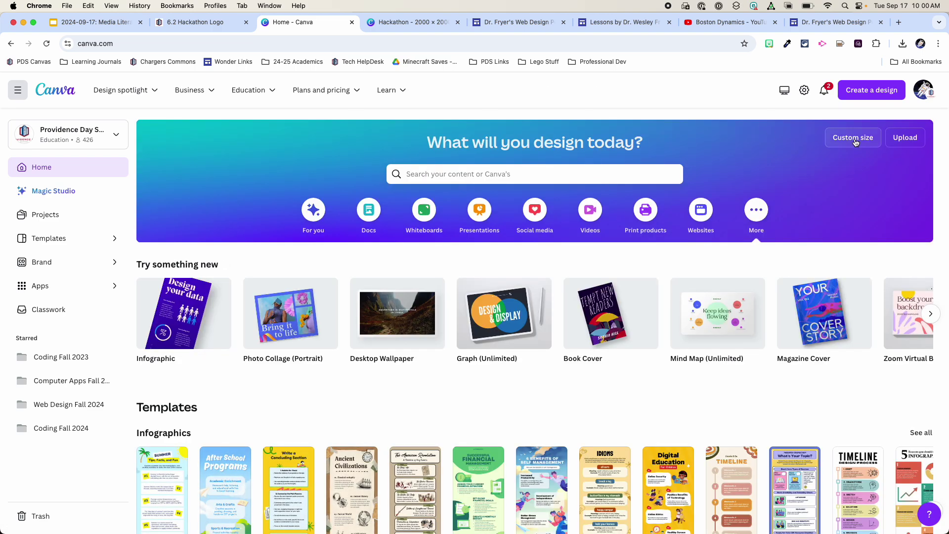
pyautogui.click(854, 139)
pyautogui.click(784, 182)
pyautogui.write('400')
pyautogui.click(768, 216)
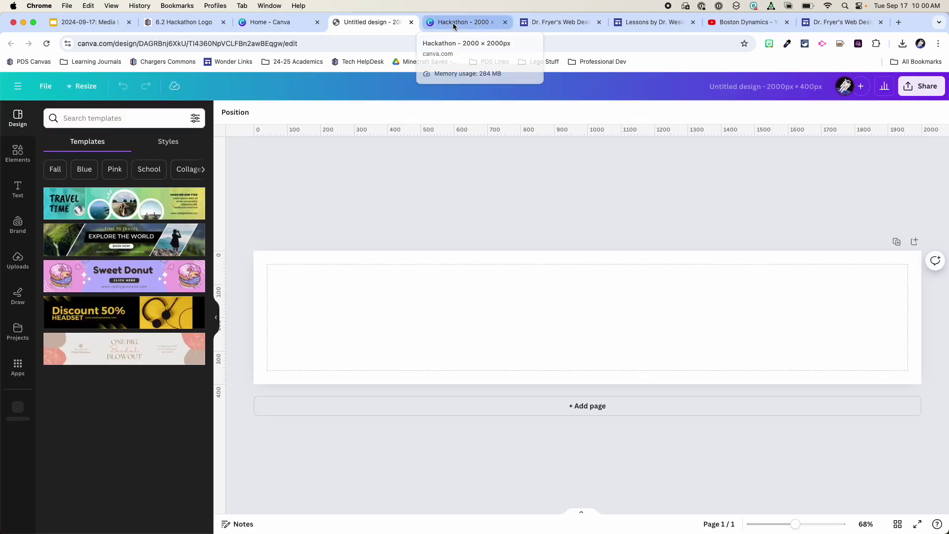
# Copy the HACKATHON text, horse and trophy from the square Hackathon design and paste them into the 2000 × 400 px banner design
pyautogui.click(453, 23)
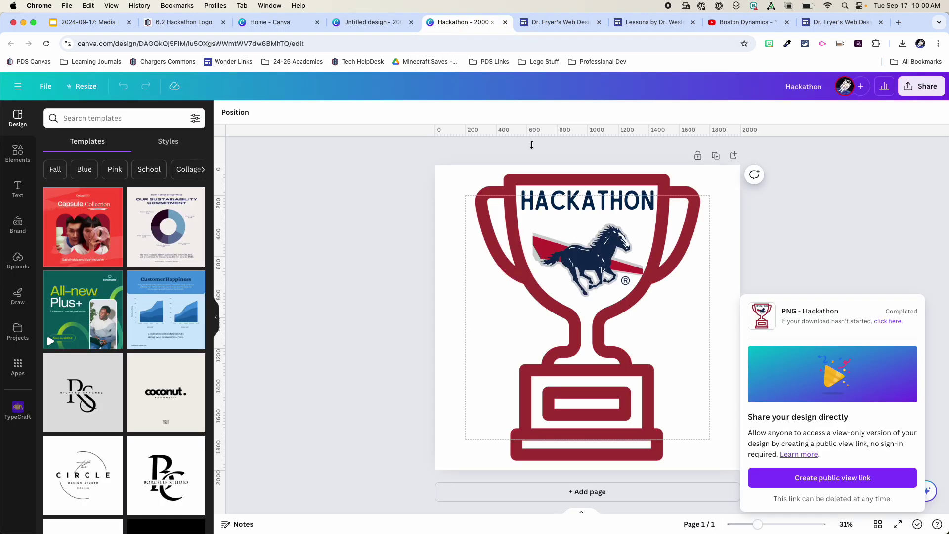
pyautogui.click(679, 258)
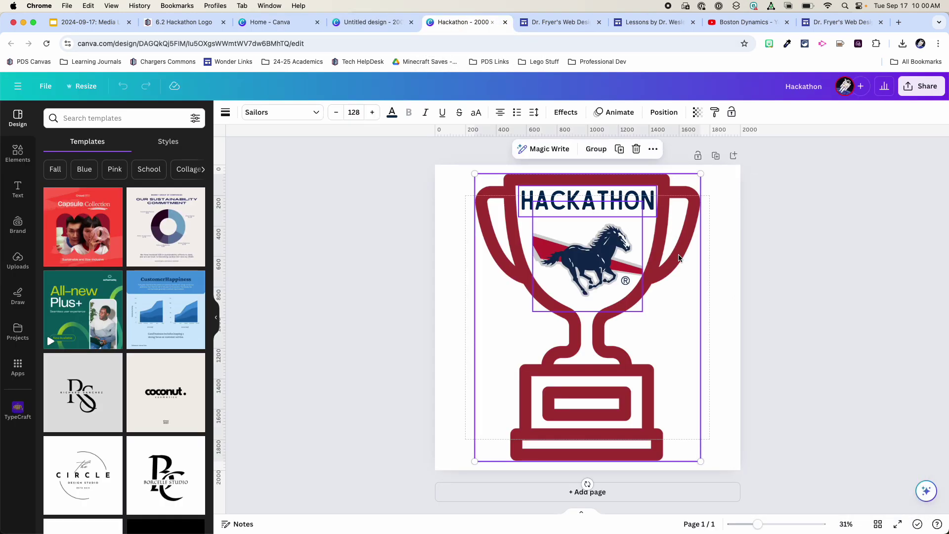
pyautogui.click(389, 281)
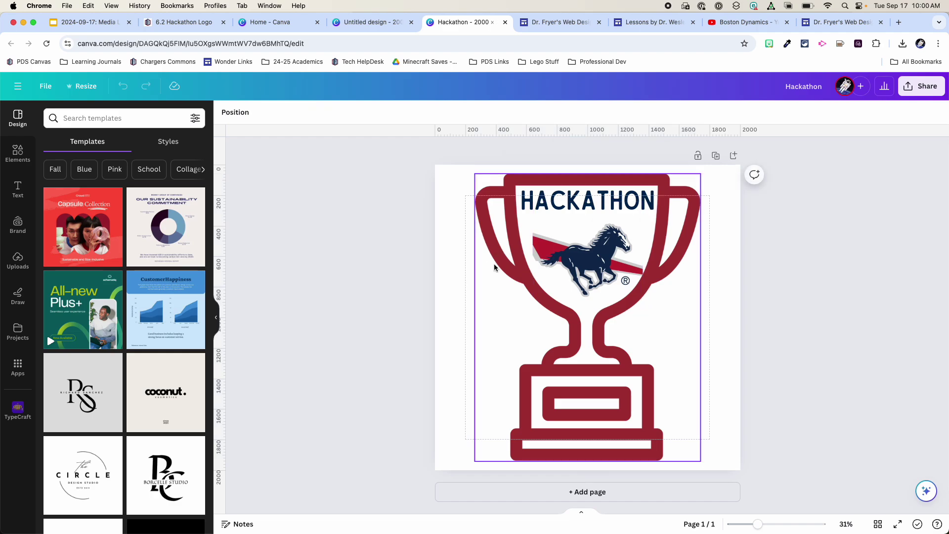
pyautogui.click(566, 280)
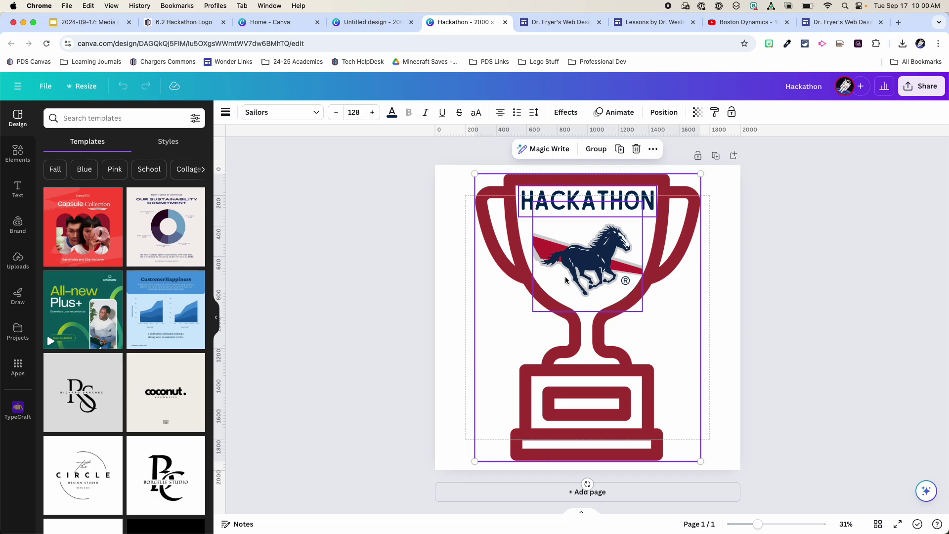
pyautogui.click(372, 22)
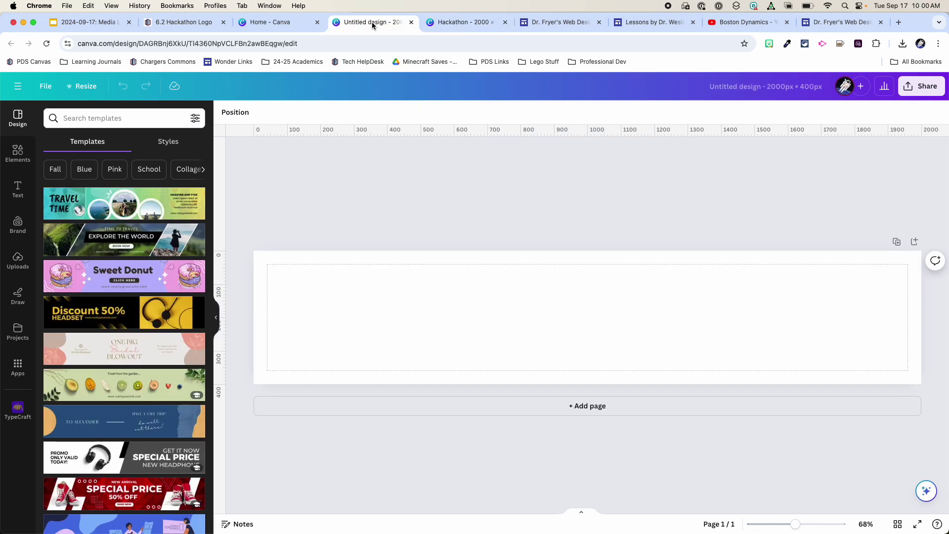
pyautogui.press('super+v')
pyautogui.click(416, 345)
# Move the HACKATHON text out of the trophy and enlarge it beside the trophy on the banner
pyautogui.click(313, 264)
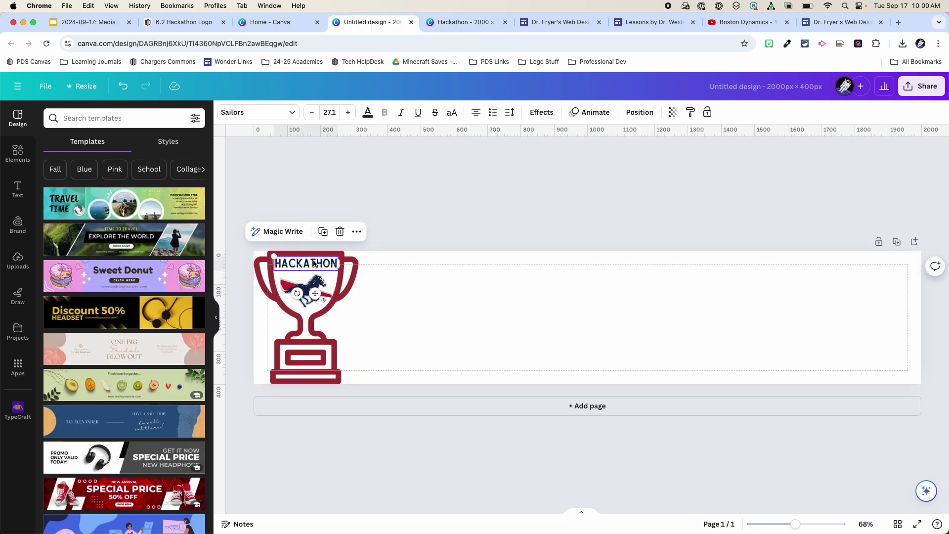
pyautogui.moveTo(321, 271); pyautogui.dragTo(311, 229)
pyautogui.moveTo(367, 303); pyautogui.dragTo(500, 321)
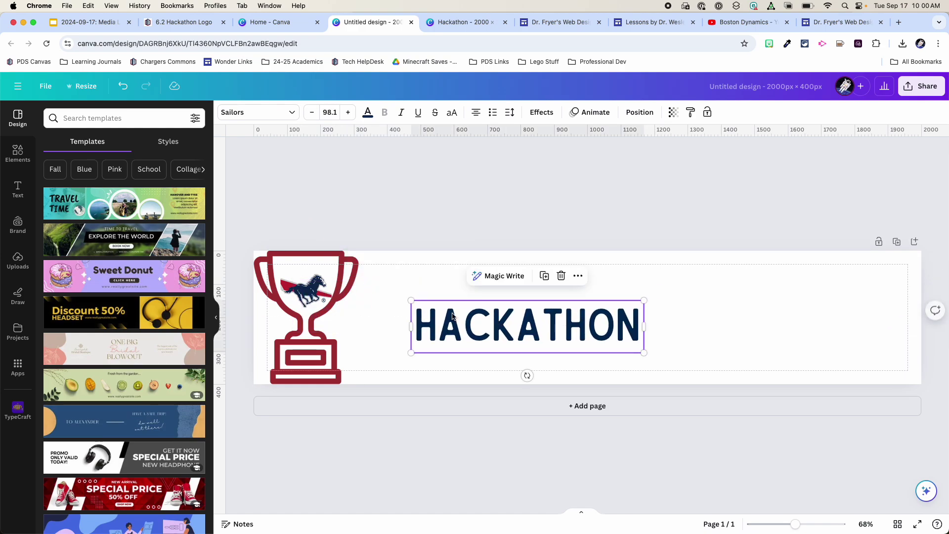
# Move the trophy away from the horse logo, then enlarge the horse and place it at the banner's left end
pyautogui.click(306, 322)
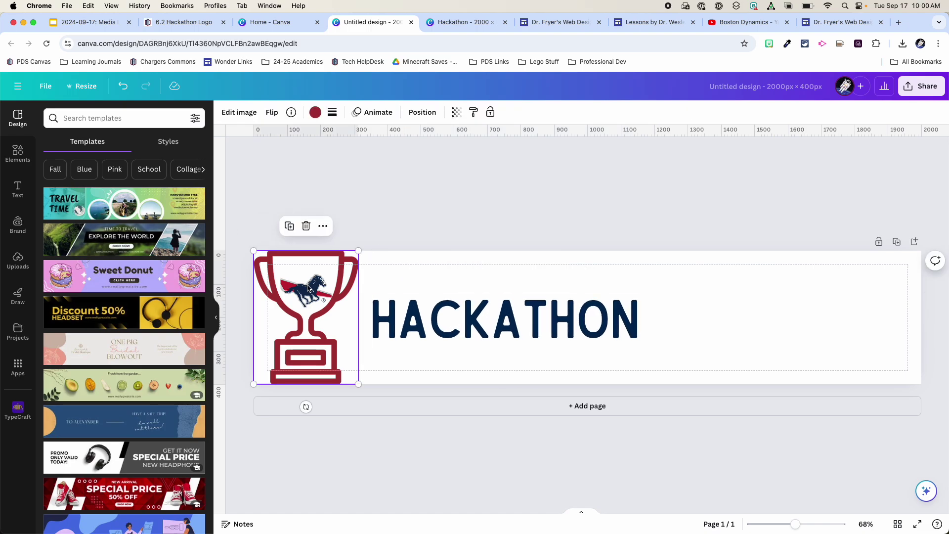
pyautogui.moveTo(308, 286); pyautogui.dragTo(477, 295)
pyautogui.click(320, 304)
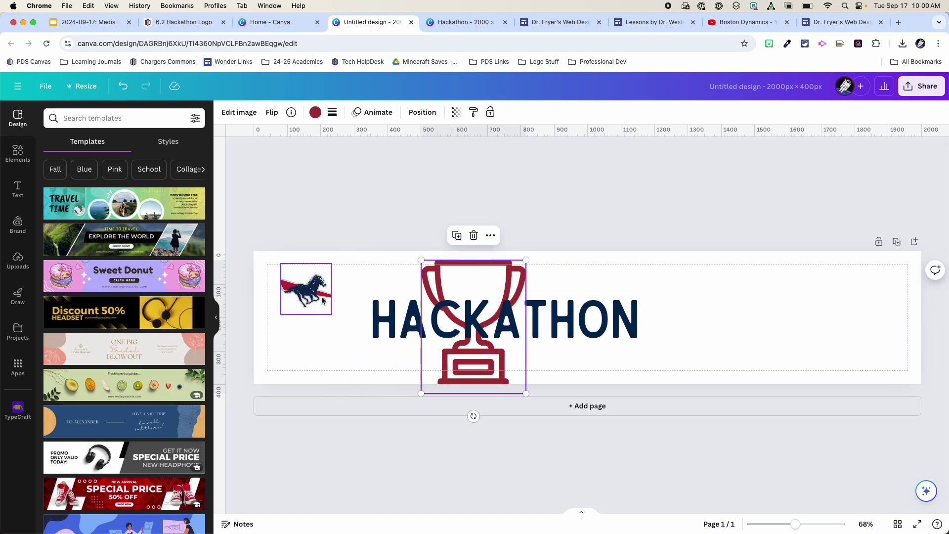
pyautogui.moveTo(331, 314); pyautogui.dragTo(374, 357)
pyautogui.moveTo(315, 317); pyautogui.dragTo(308, 326)
# Place the trophy at the banner's right end and enlarge the HACKATHON text to size 187 between horse and trophy
pyautogui.click(459, 273)
pyautogui.moveTo(458, 273); pyautogui.dragTo(811, 260)
pyautogui.moveTo(841, 297); pyautogui.dragTo(837, 295)
pyautogui.click(618, 332)
pyautogui.moveTo(646, 345)
pyautogui.mouseDown()
pyautogui.moveTo(801, 391)
pyautogui.moveTo(645, 339)
pyautogui.mouseUp()
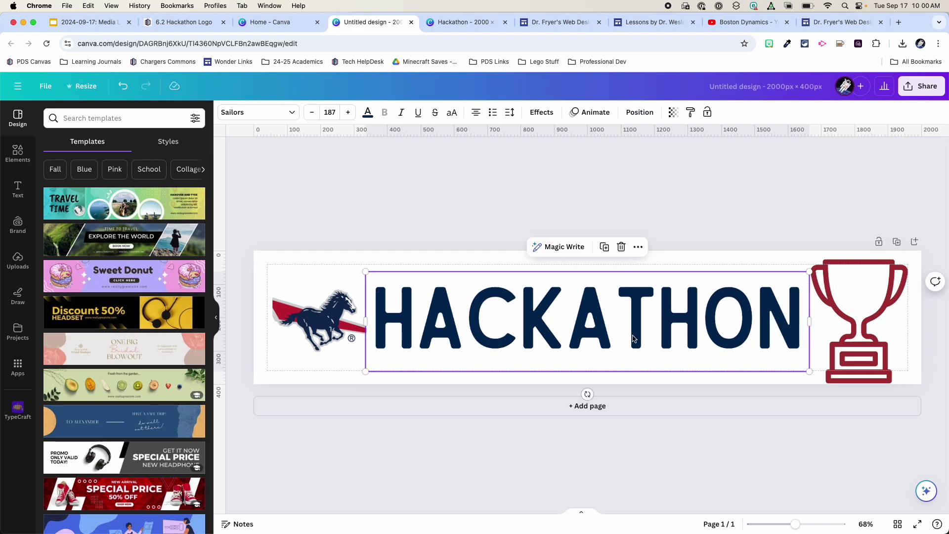
pyautogui.click(296, 262)
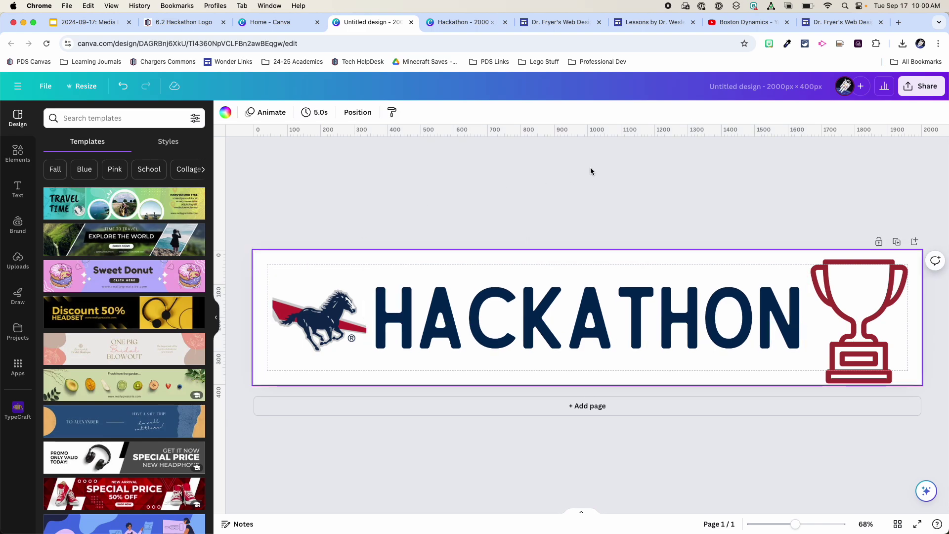
# Name the banner design "hackathon logo2" and download it as a PNG at 2,000 × 400 px
pyautogui.click(751, 87)
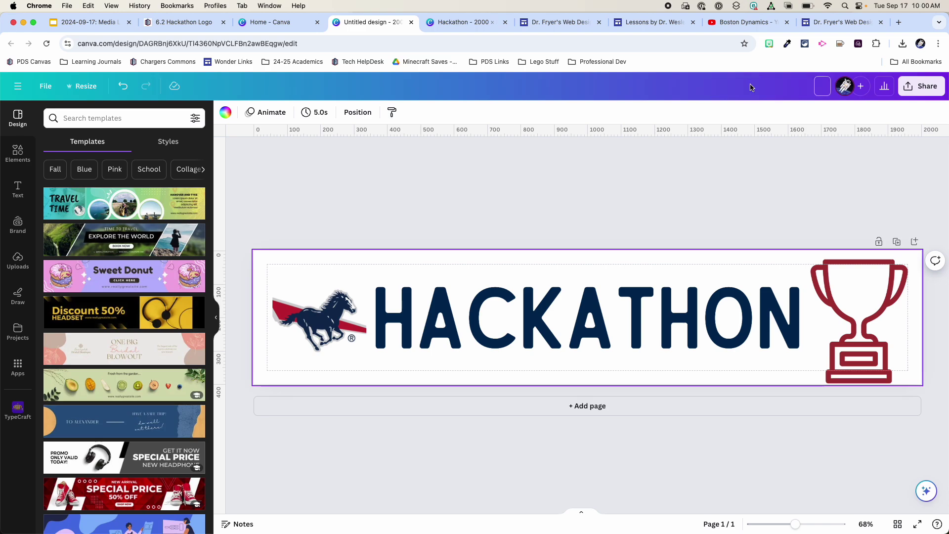
pyautogui.write('hackathon logo2')
pyautogui.click(923, 85)
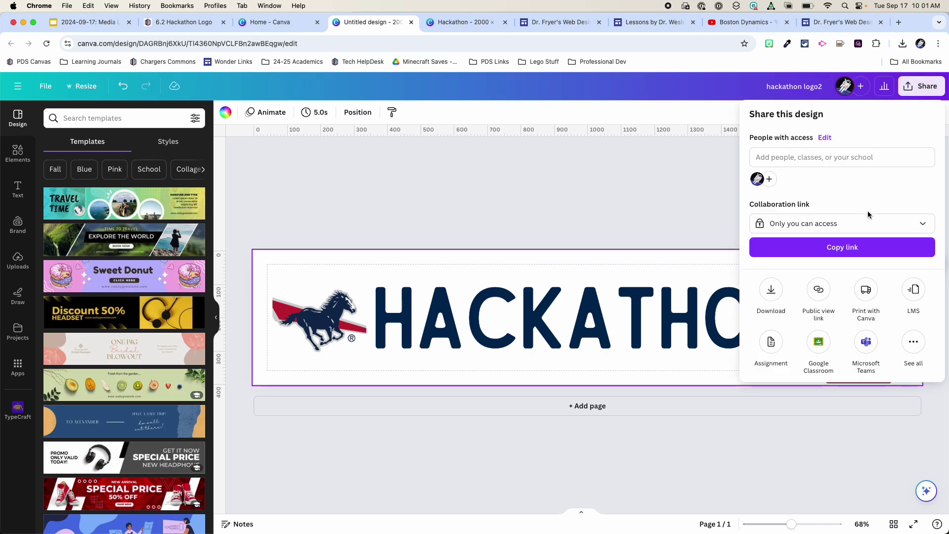
pyautogui.click(771, 290)
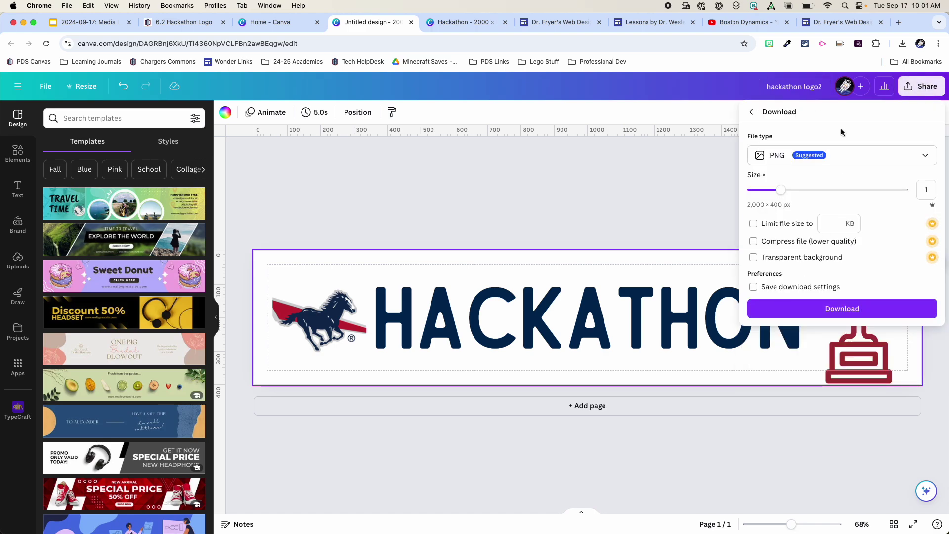
pyautogui.click(819, 306)
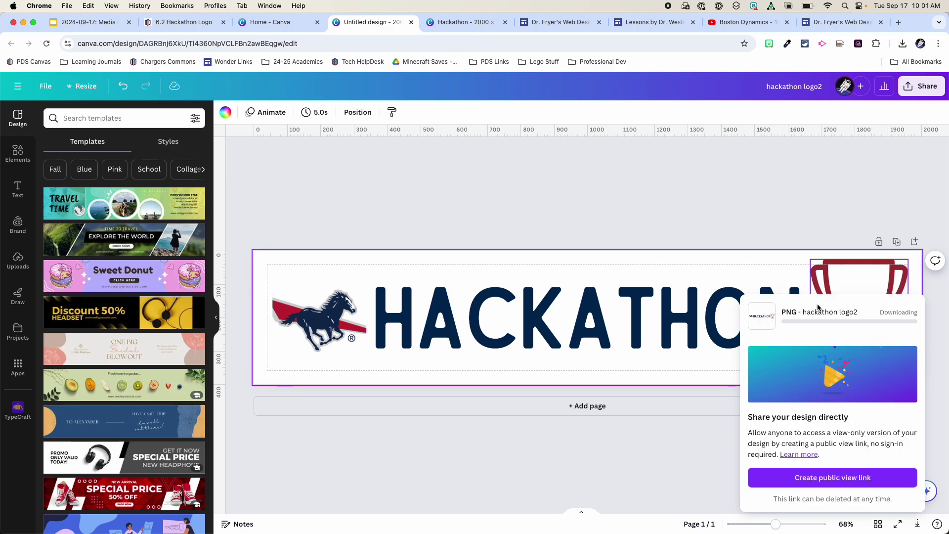
# Switch to the Google Sites editor and upload the hackathon logo2 banner image from Downloads onto the Hackathon Logo page
pyautogui.click(841, 21)
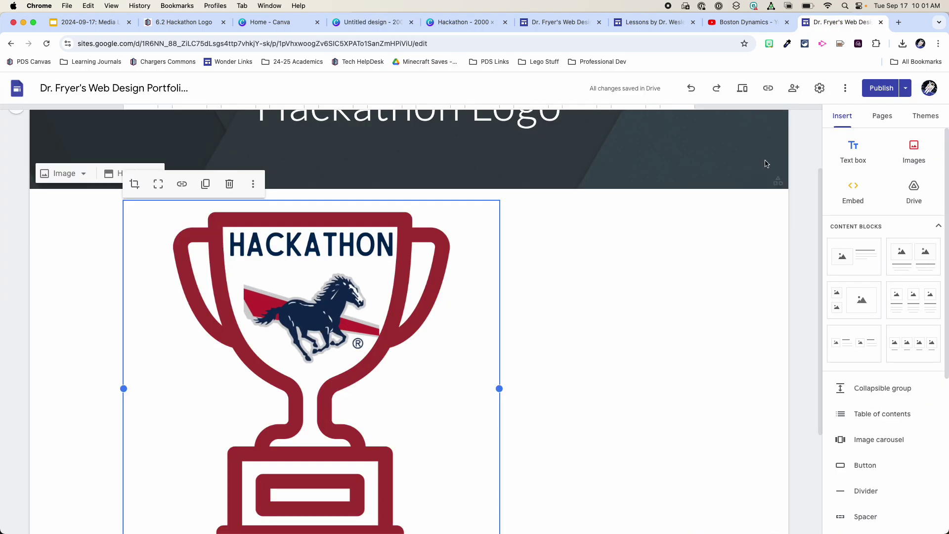
pyautogui.click(914, 151)
pyautogui.click(914, 181)
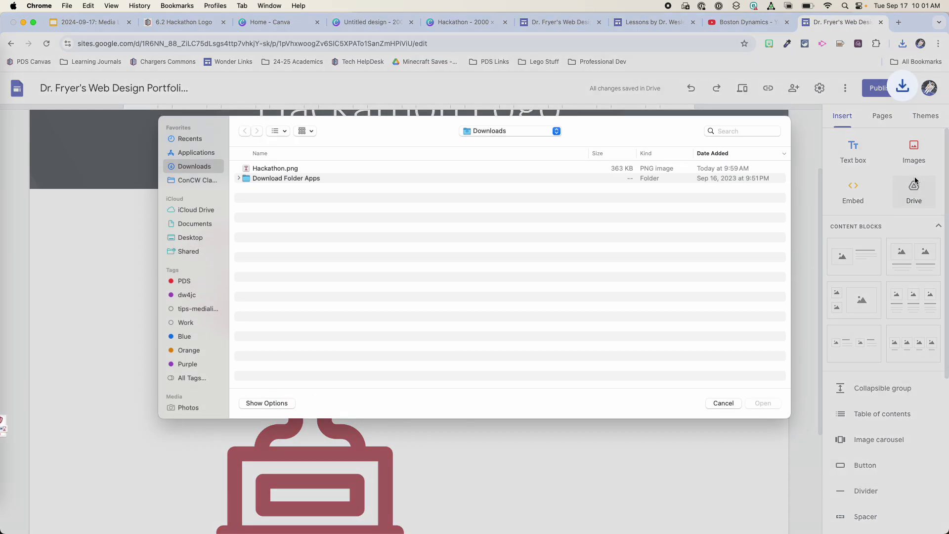
pyautogui.doubleClick(324, 170)
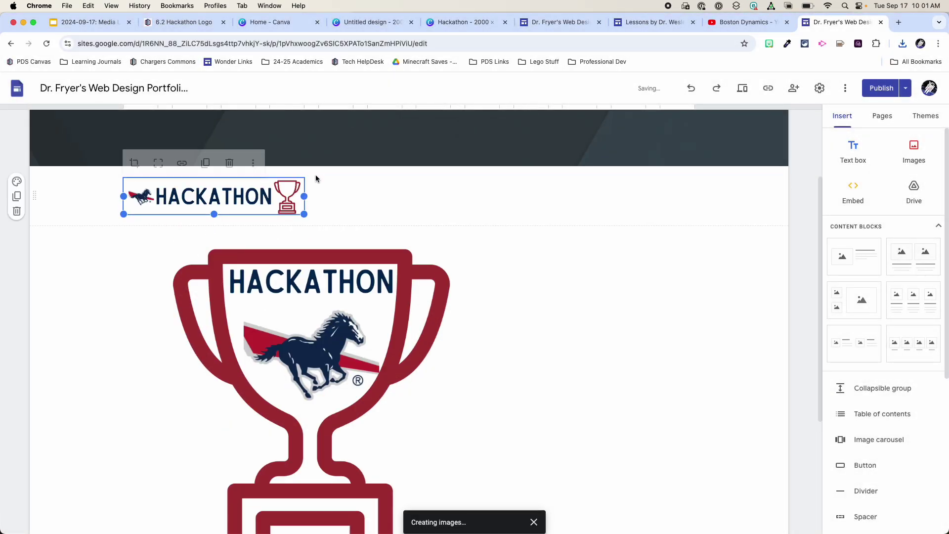
# Enlarge the banner image to the full content width and uncrop it so the whole logo is used
pyautogui.moveTo(304, 180); pyautogui.dragTo(799, 205)
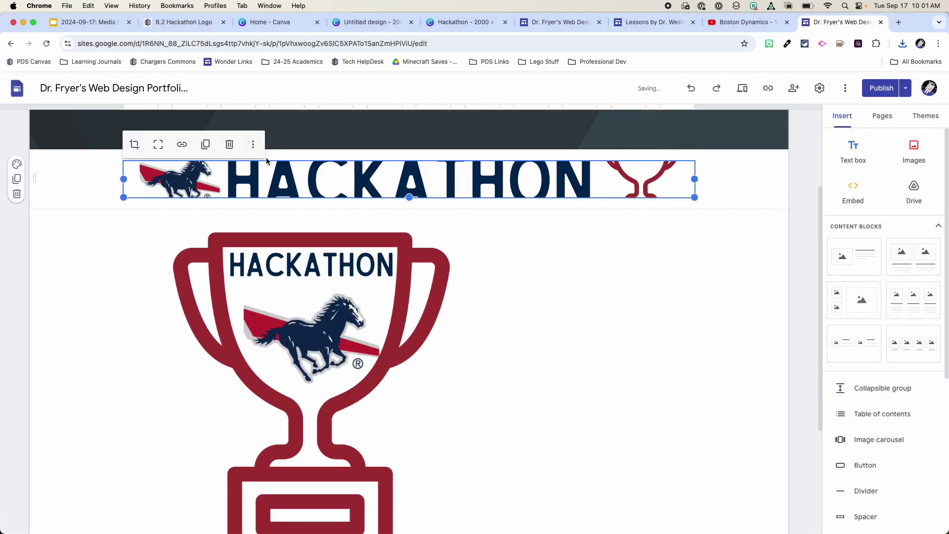
pyautogui.click(159, 145)
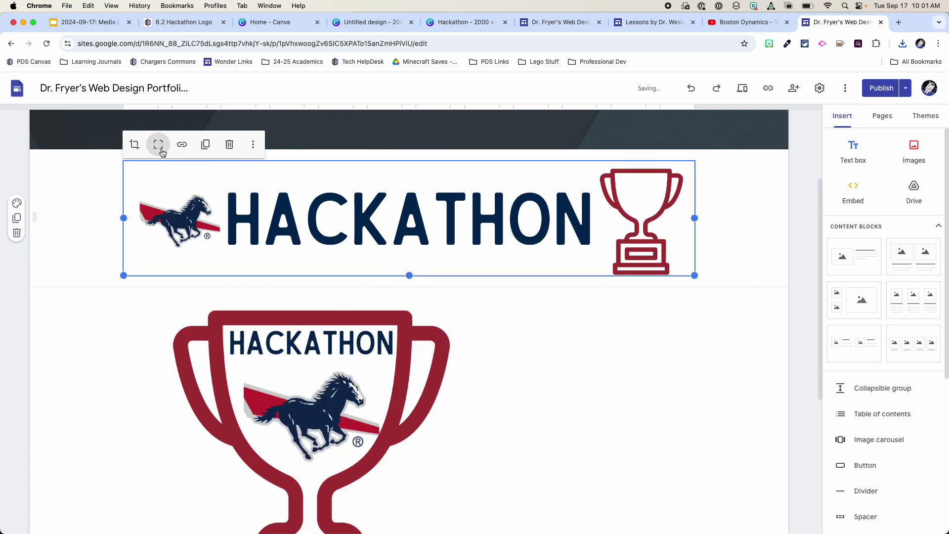
# Delete the page's Hackathon Logo title header and centre the square trophy logo below the banner image
pyautogui.scroll(3, 158, 230)
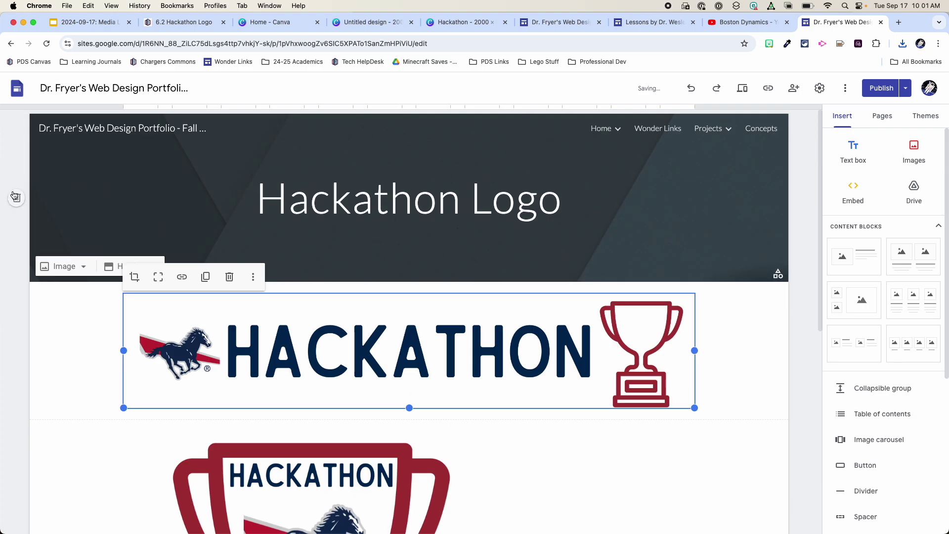
pyautogui.click(15, 196)
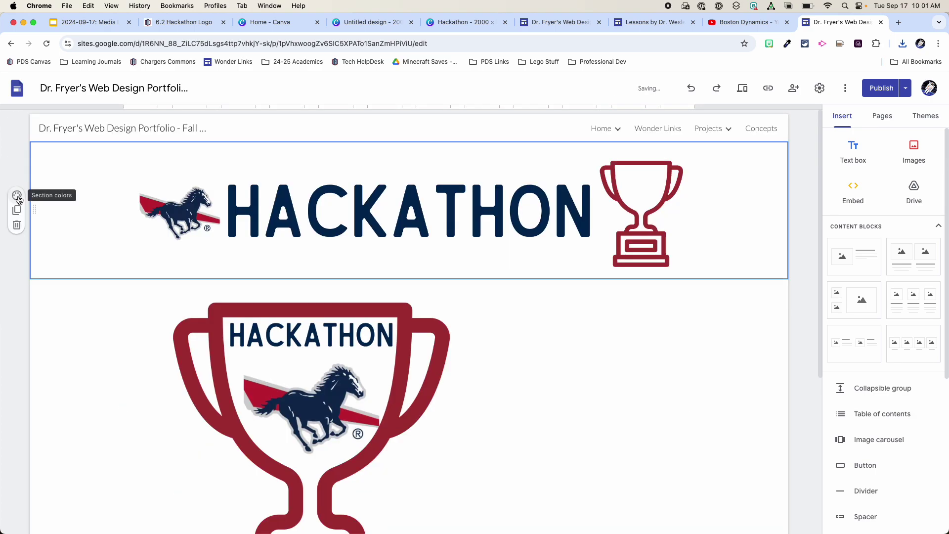
pyautogui.click(314, 449)
pyautogui.moveTo(315, 449); pyautogui.dragTo(435, 389)
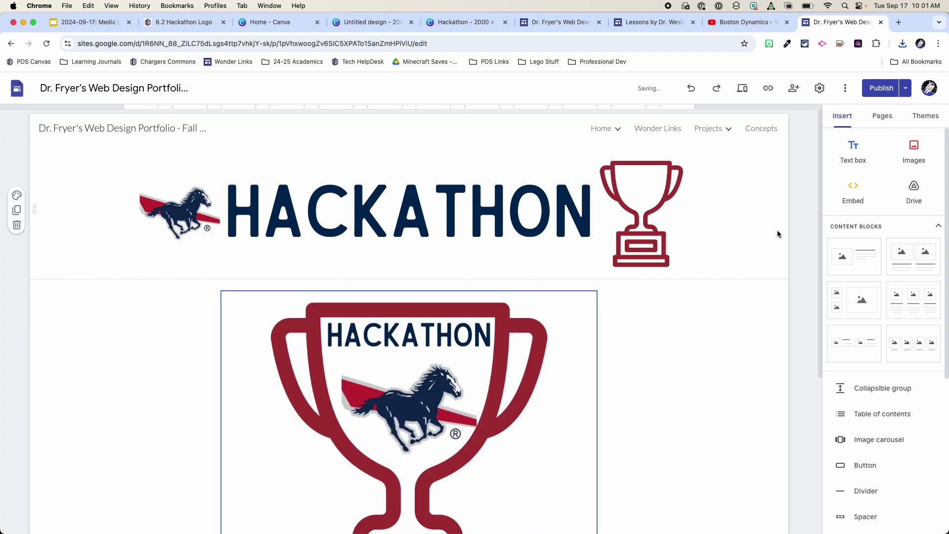
# Publish the site and copy the URL of the published Hackathon Logo page
pyautogui.click(875, 87)
pyautogui.click(917, 89)
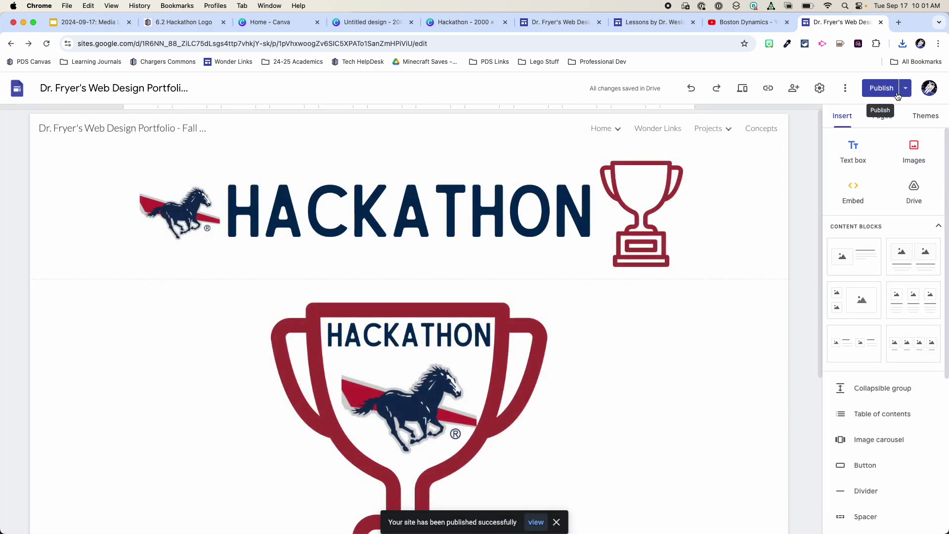
pyautogui.click(904, 91)
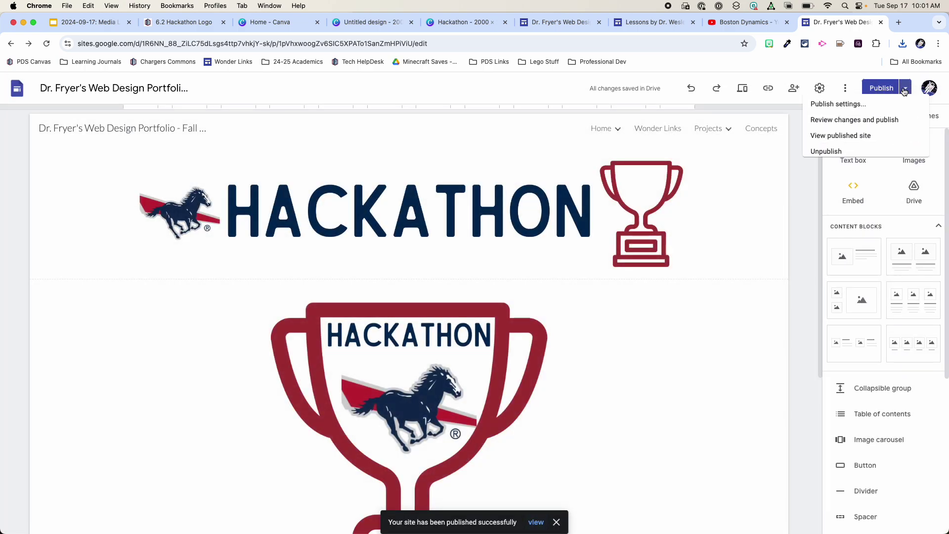
pyautogui.click(846, 141)
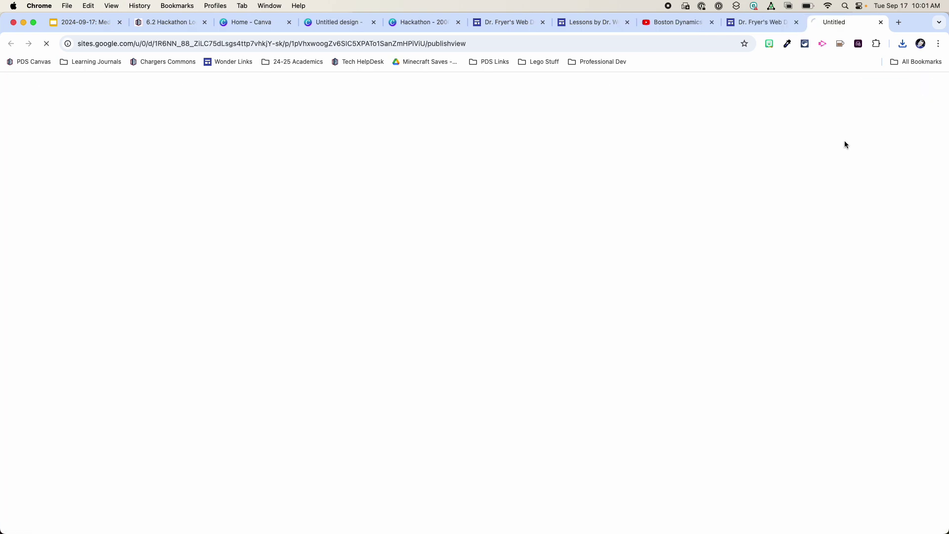
pyautogui.click(307, 44)
pyautogui.press('super+c')
# Switch to the 6.2 Hackathon Logo assignment in Canvas and, in Student View, submit the copied page link as the website URL
pyautogui.click(161, 22)
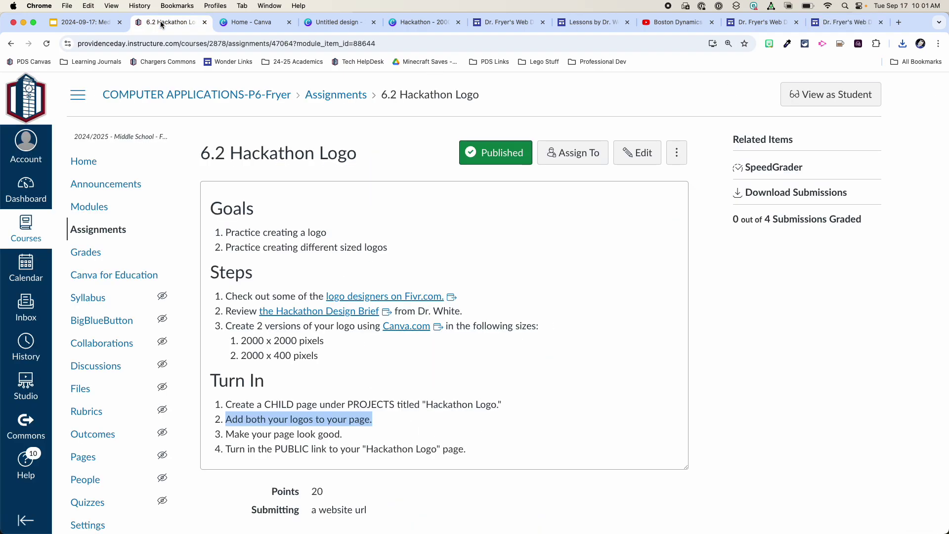
pyautogui.click(815, 97)
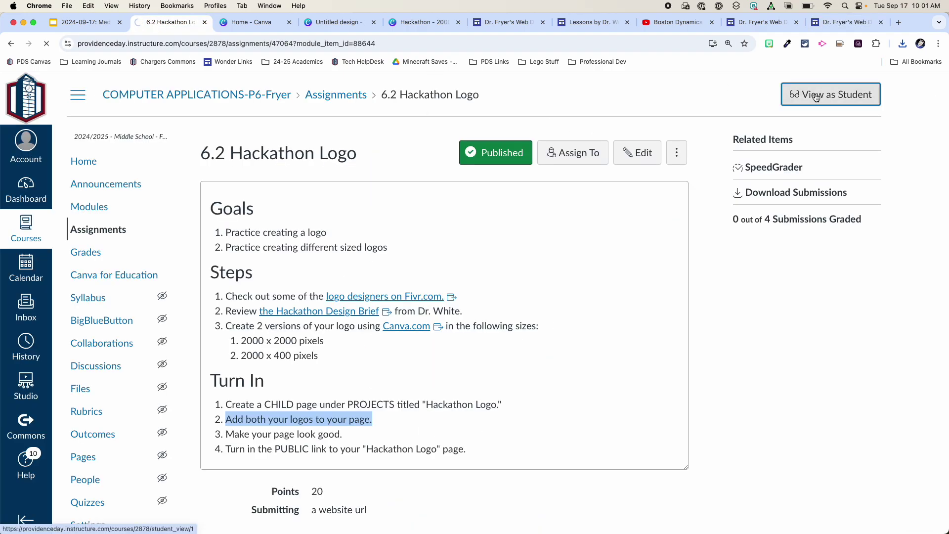
pyautogui.click(631, 148)
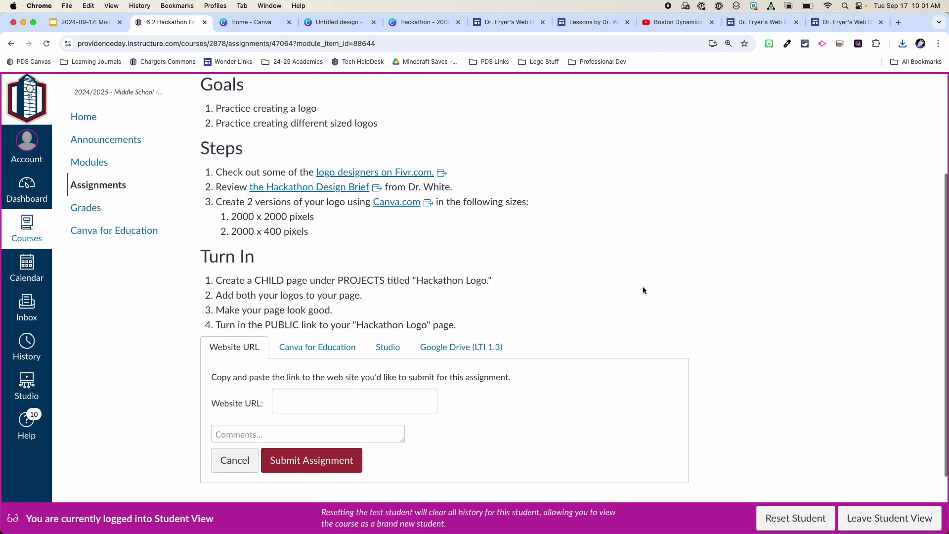
pyautogui.scroll(-3, 642, 287)
pyautogui.click(332, 317)
pyautogui.press('super+v')
pyautogui.click(316, 380)
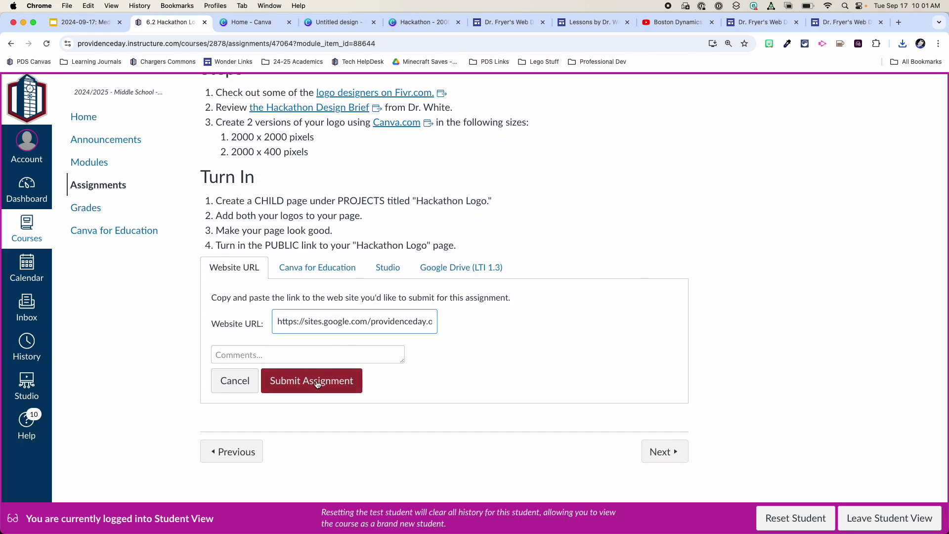